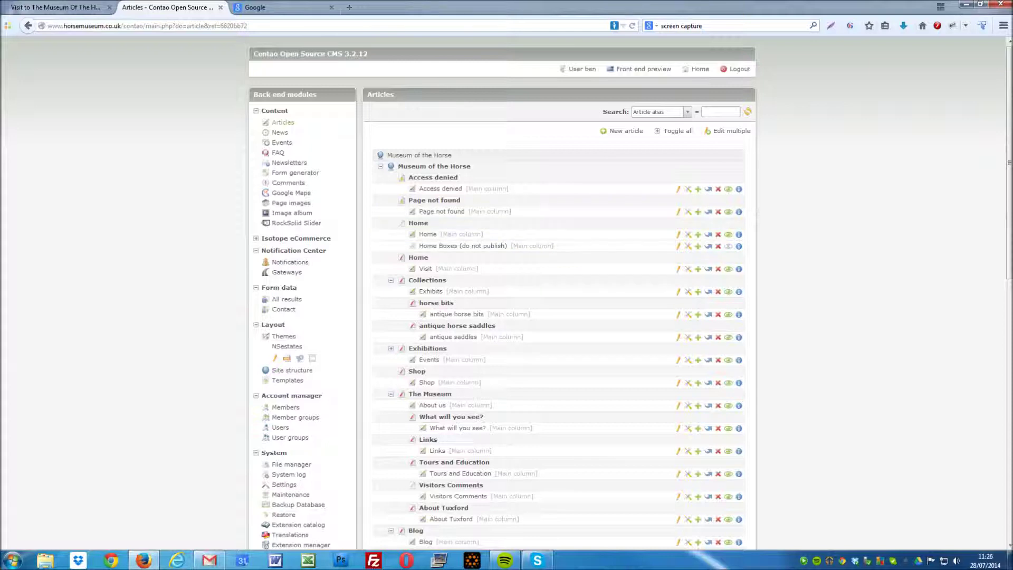
Open the Main News archive and delete the untitled July 2014 article.
left_click(280, 132)
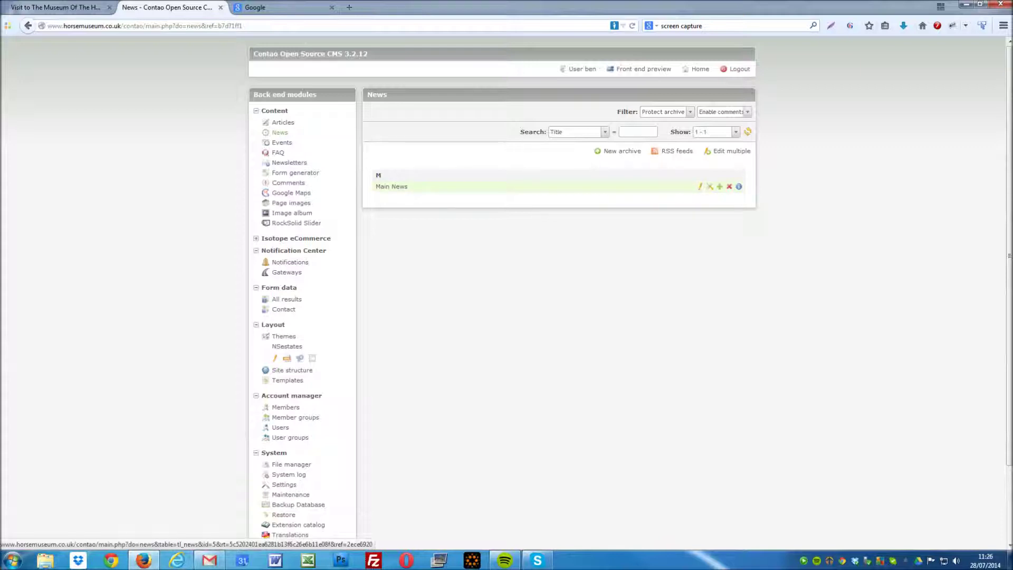
left_click(700, 187)
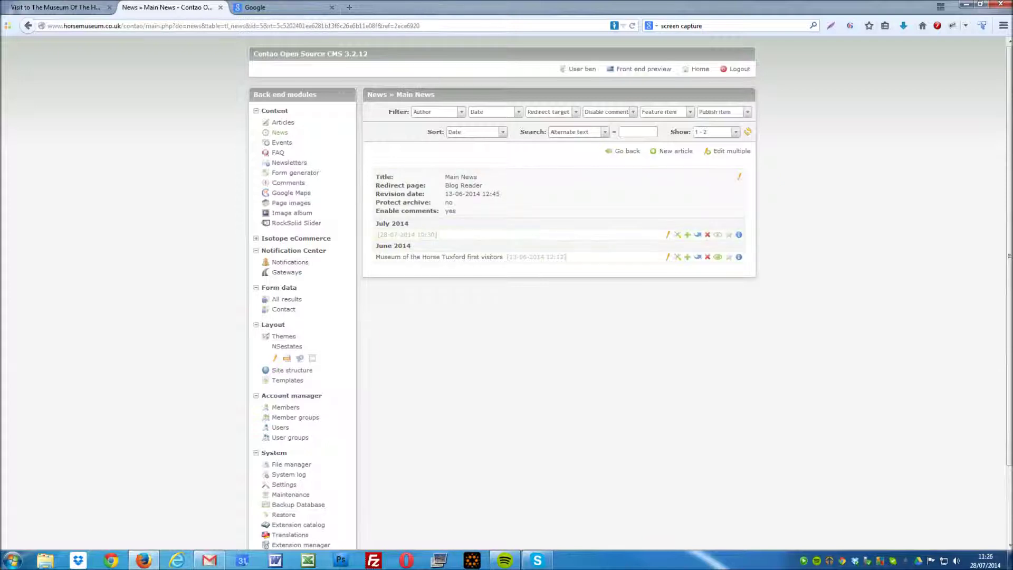
left_click(708, 235)
left_click(493, 242)
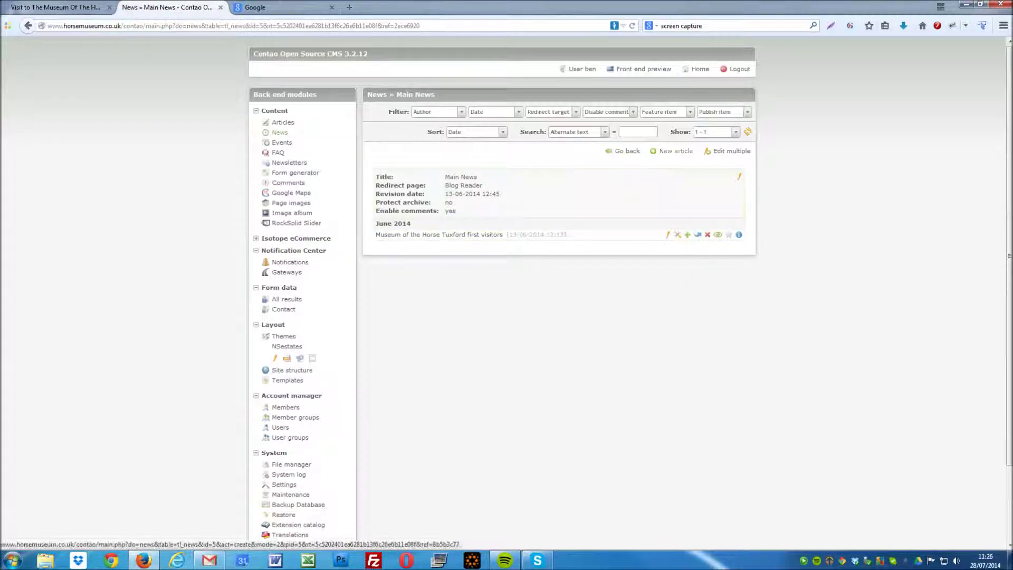
Create a news article titled "Example Article" in Main News and submit the form to generate its alias.
left_click(670, 151)
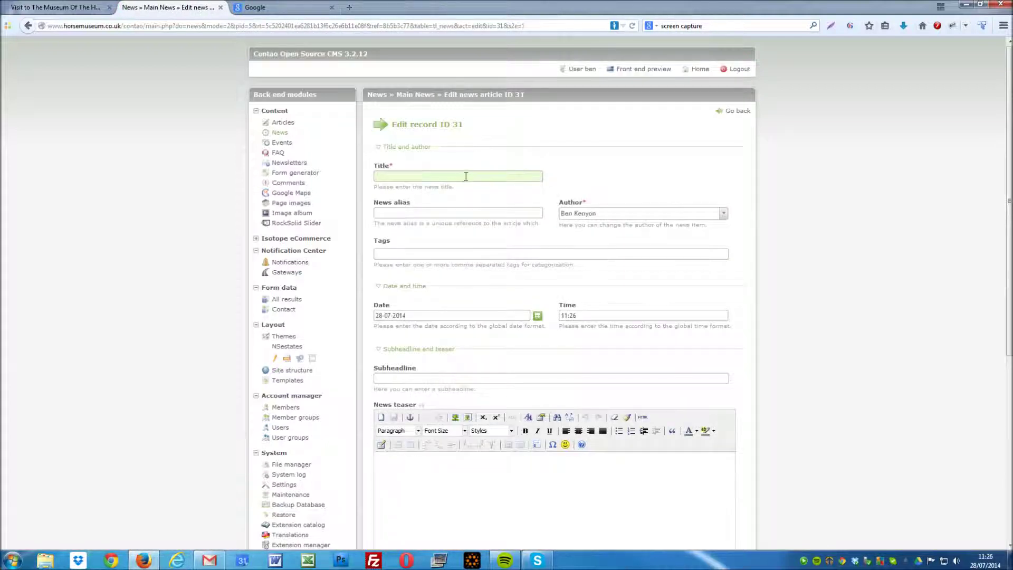
left_click(466, 176)
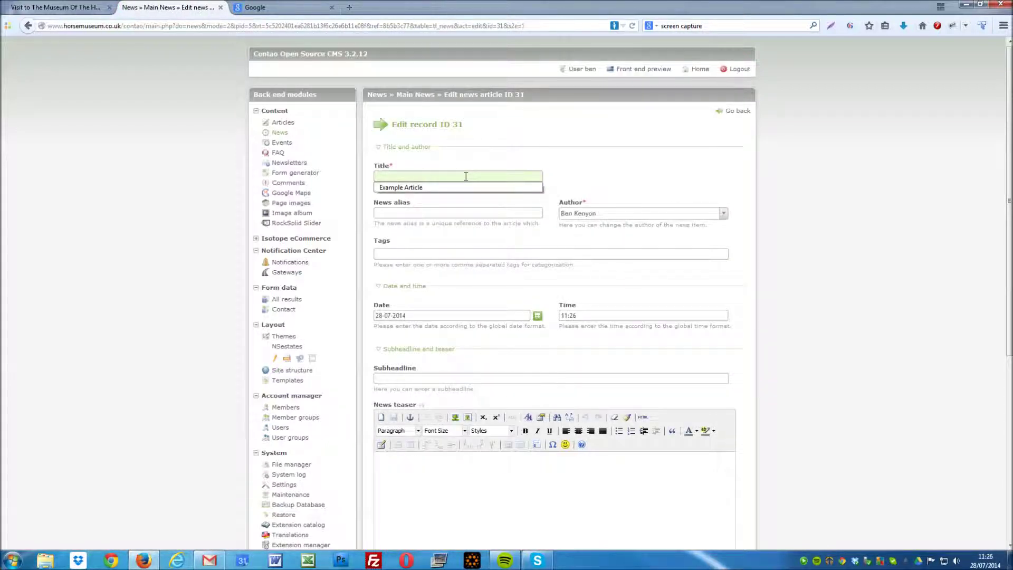
key("Down")
key("Return")
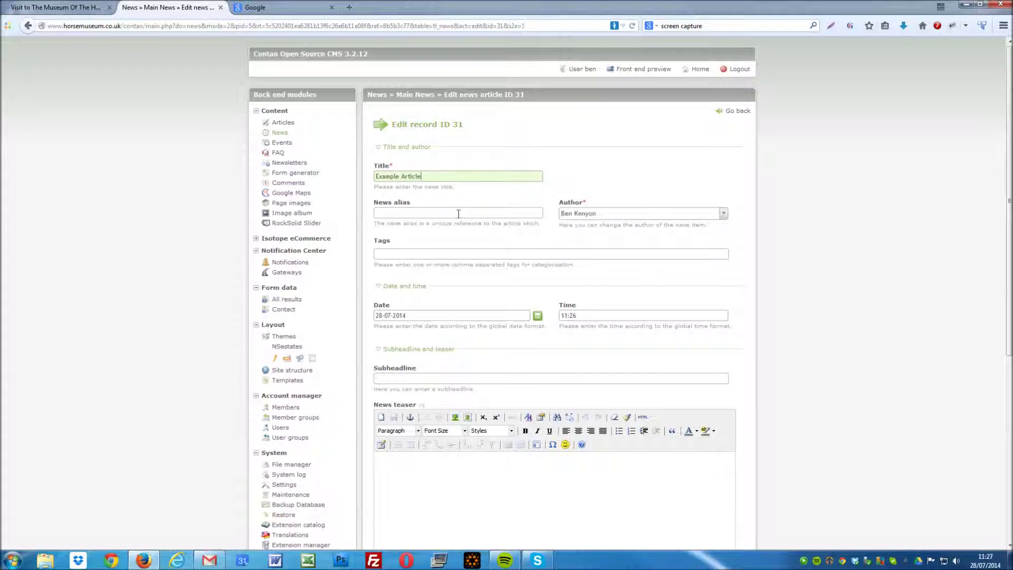
left_click(407, 213)
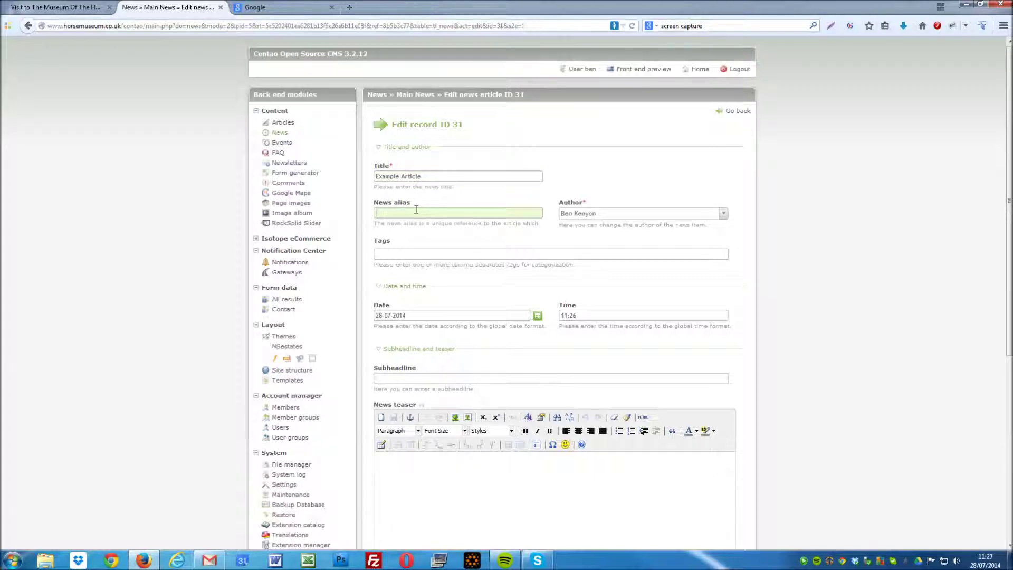
key("Return")
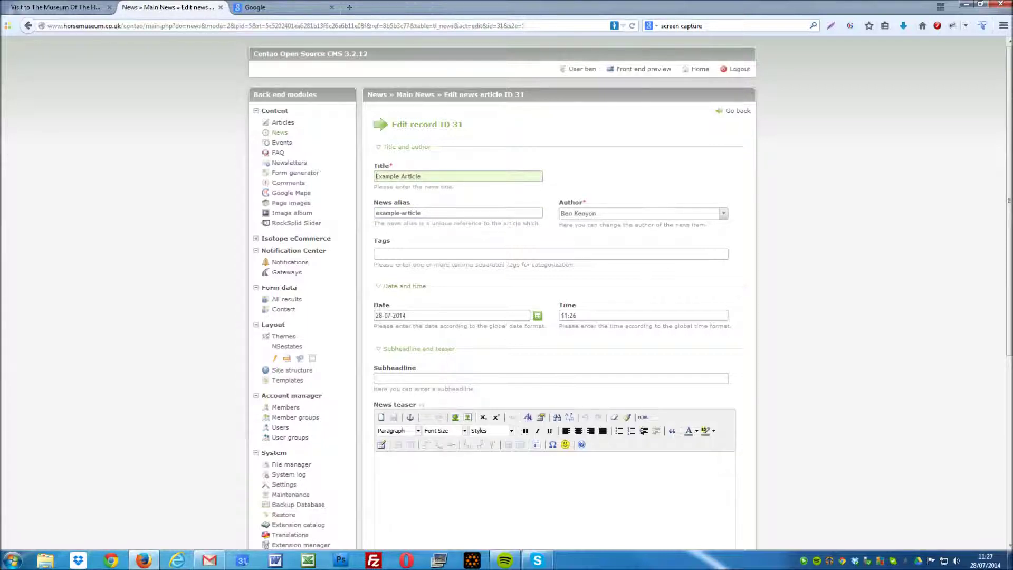
key("Tab")
left_click(445, 216)
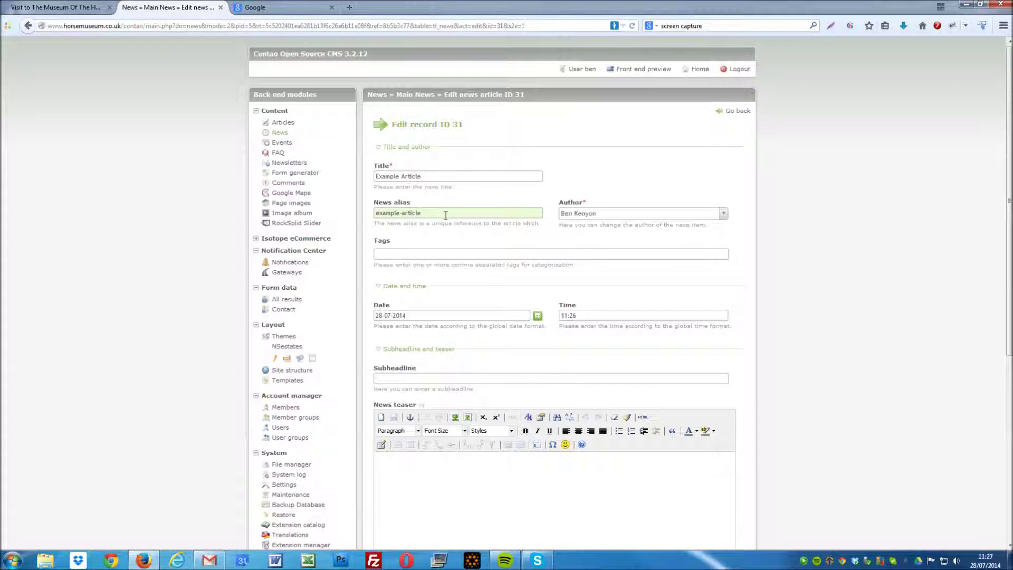
scroll(446, 215, "down", 6)
left_click(446, 215)
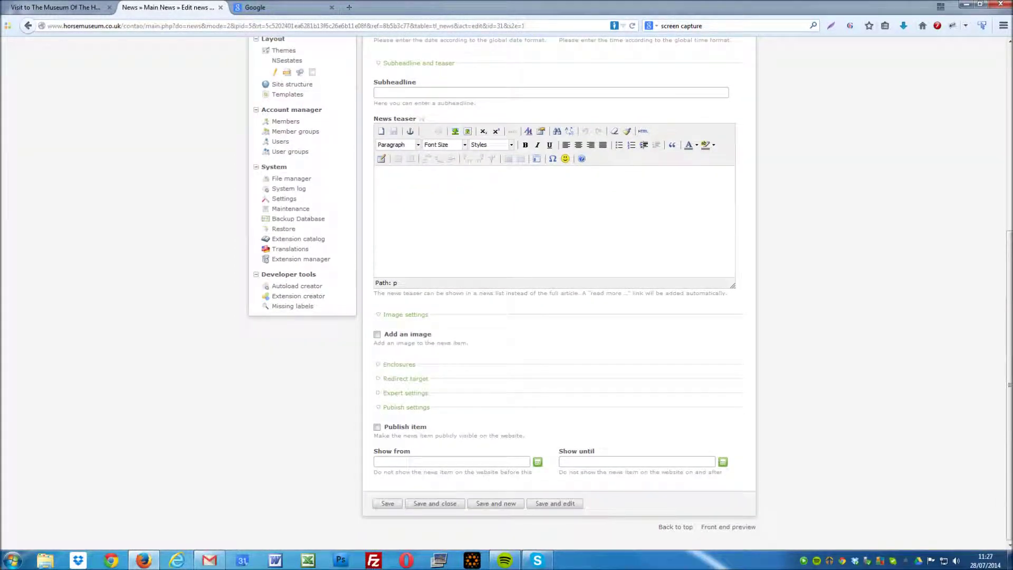
scroll(445, 215, "up", 3)
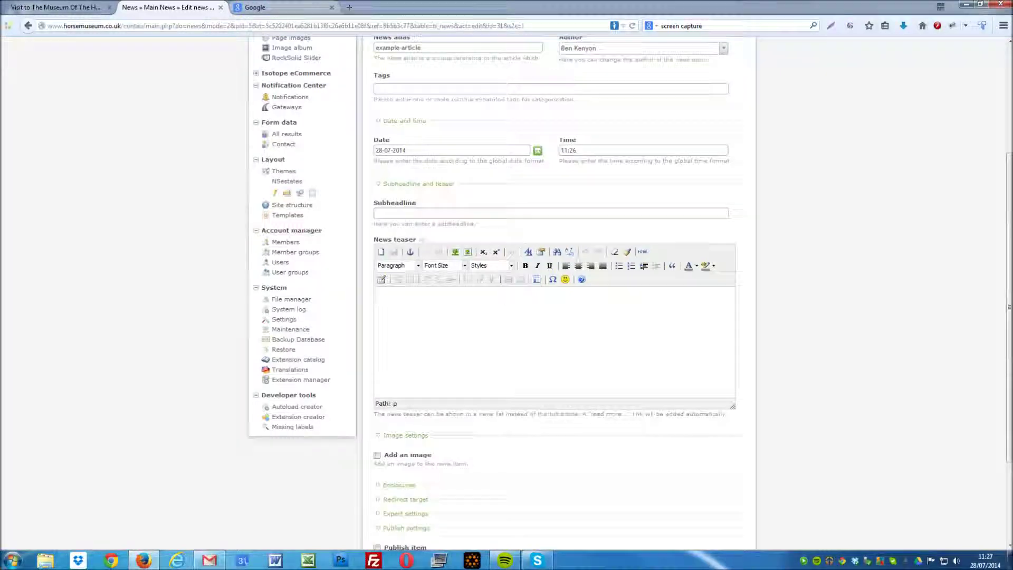
Search the web for "lorum ipsum" in the Google browser tab and open the Lorem Ipsum generator site.
left_click(263, 7)
left_click(762, 28)
type("lo")
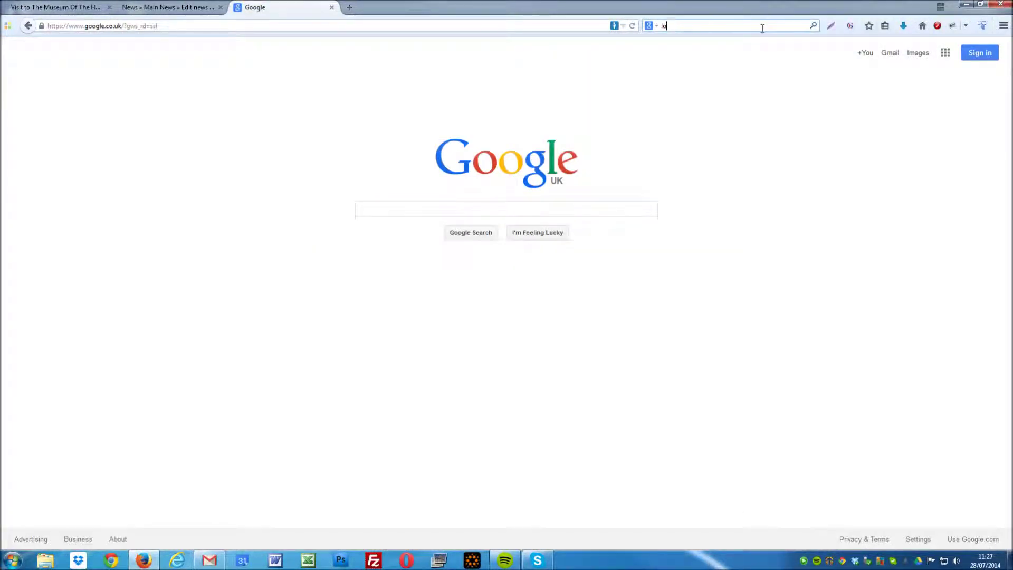
type("rum ipsum")
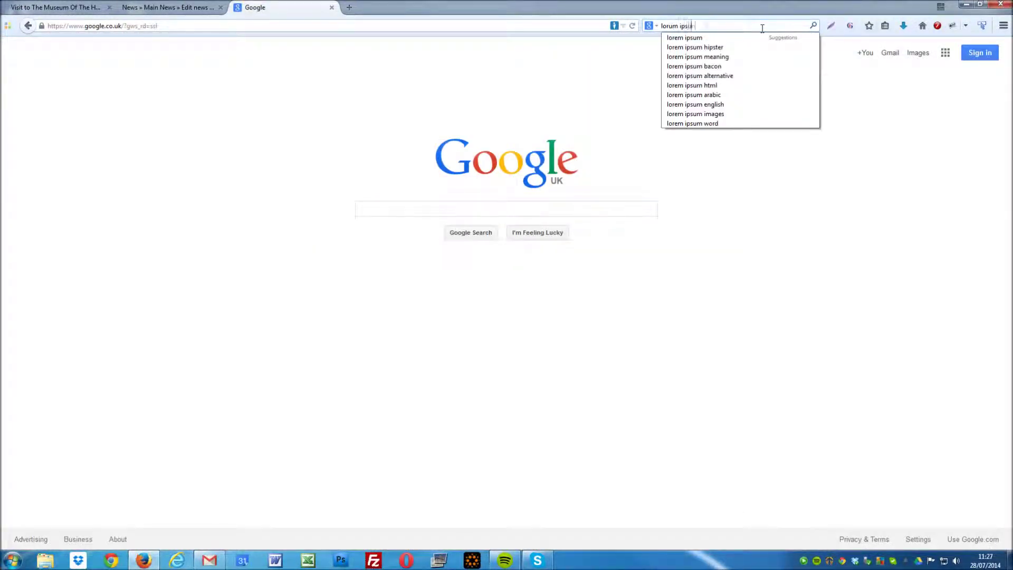
key("Return")
left_click(158, 183)
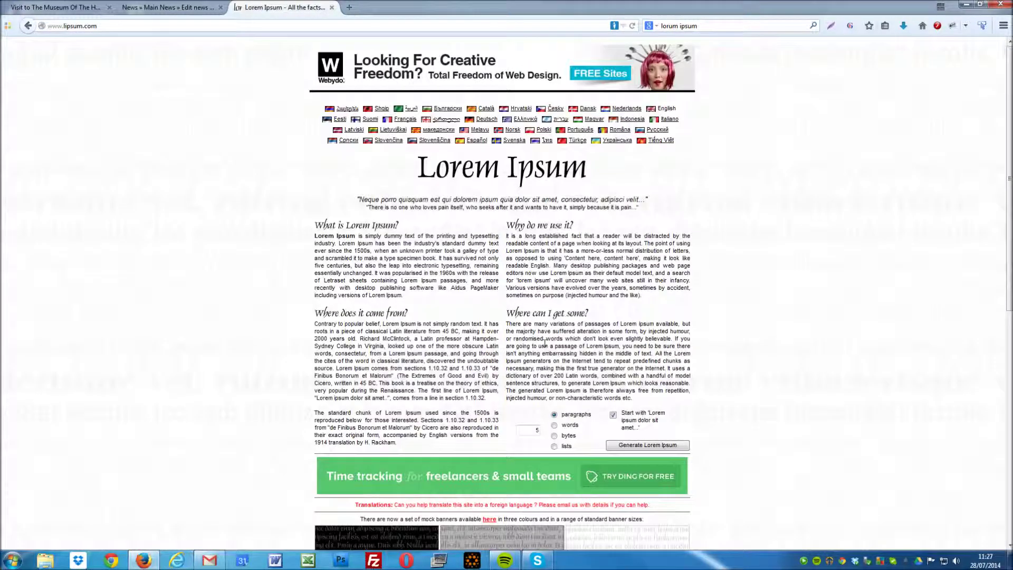
Generate five paragraphs of Lorem Ipsum placeholder text and copy all of them.
left_click(647, 445)
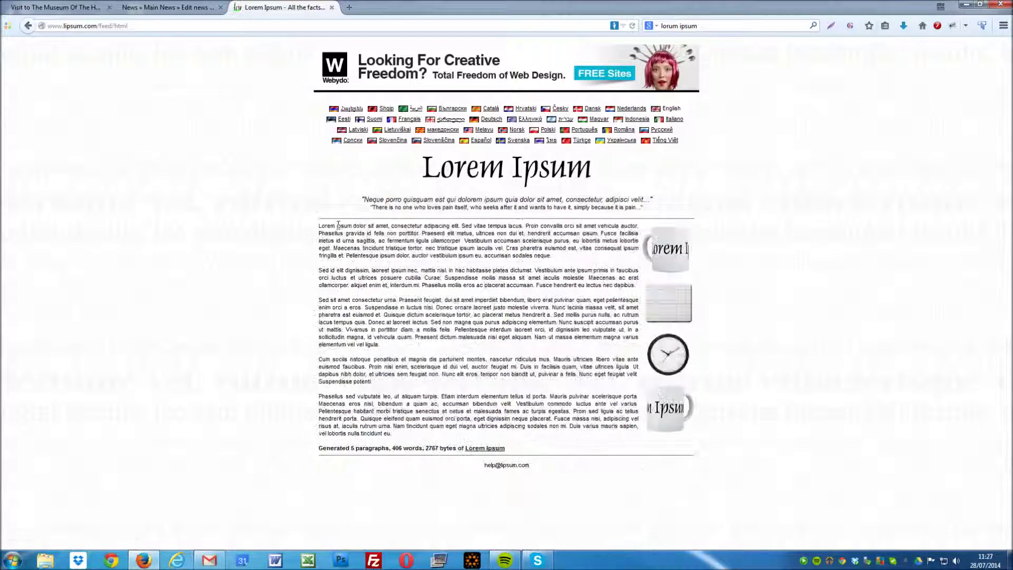
left_click_drag(318, 225, 391, 433)
key("ctrl+c")
Paste the copied placeholder text into the article's news teaser and delete everything after the first paragraph.
left_click(168, 7)
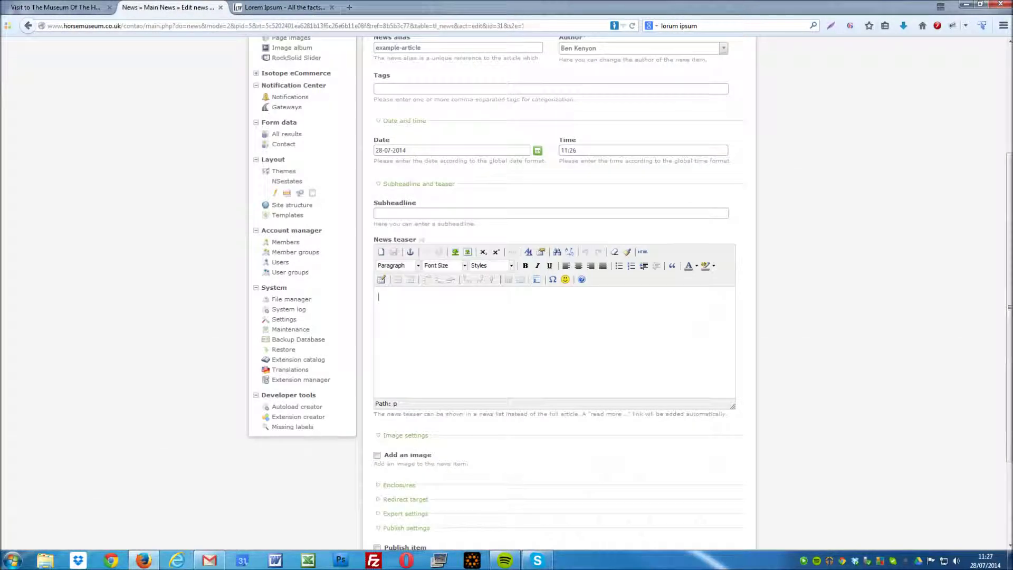
left_click(501, 316)
key("ctrl+v")
left_click_drag(612, 307, 641, 381)
key("Delete")
scroll(641, 381, "up", 5)
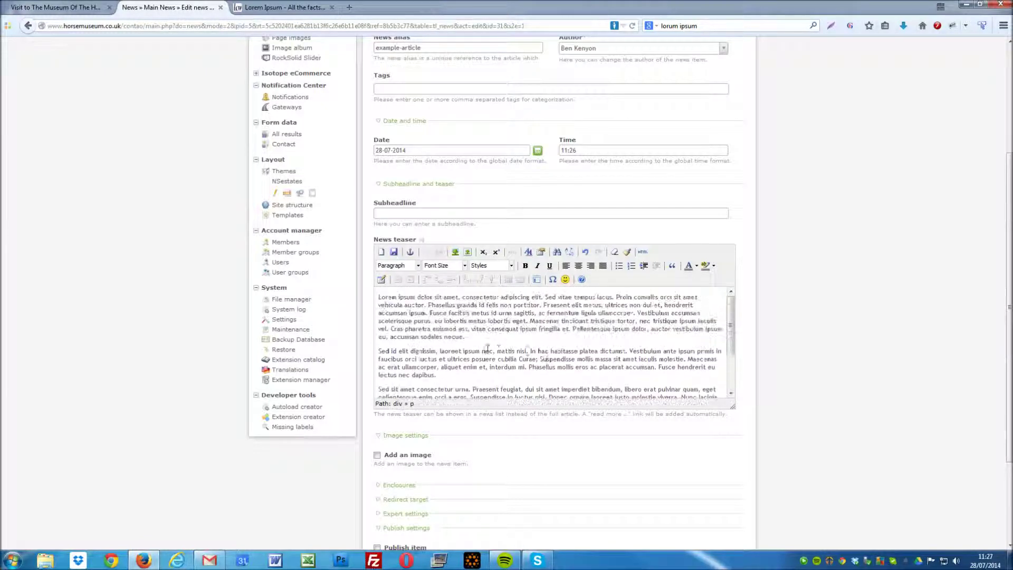
scroll(477, 281, "down", 5)
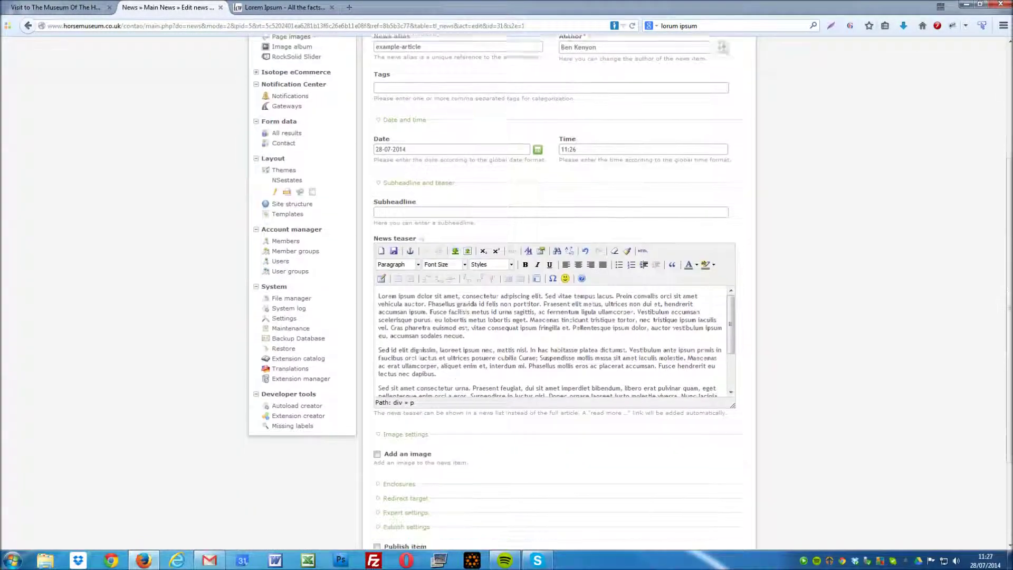
left_click_drag(476, 282, 686, 338)
key("Delete")
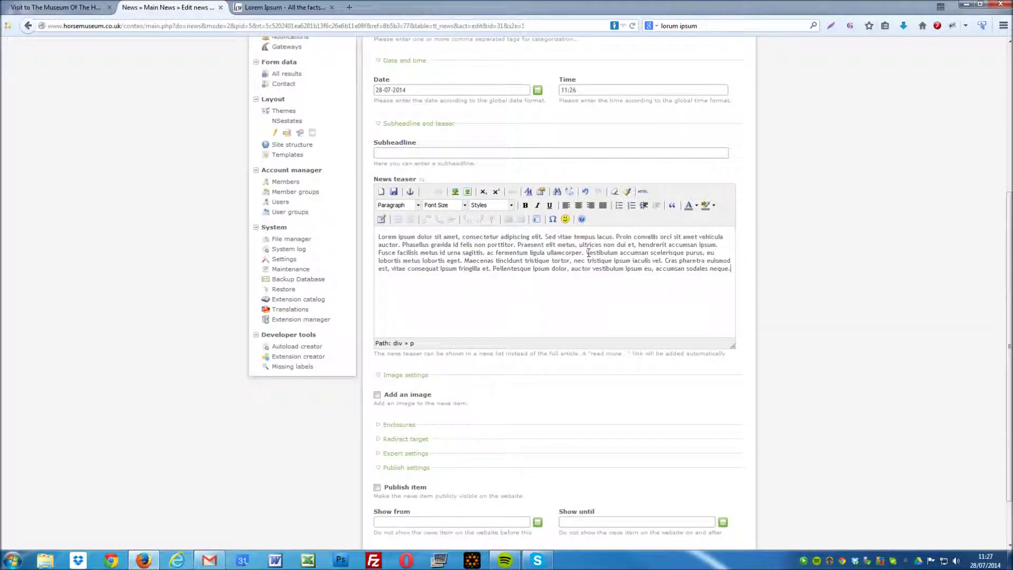
Save the Example Article with its teaser and close the edit form.
left_click_drag(585, 253, 731, 270)
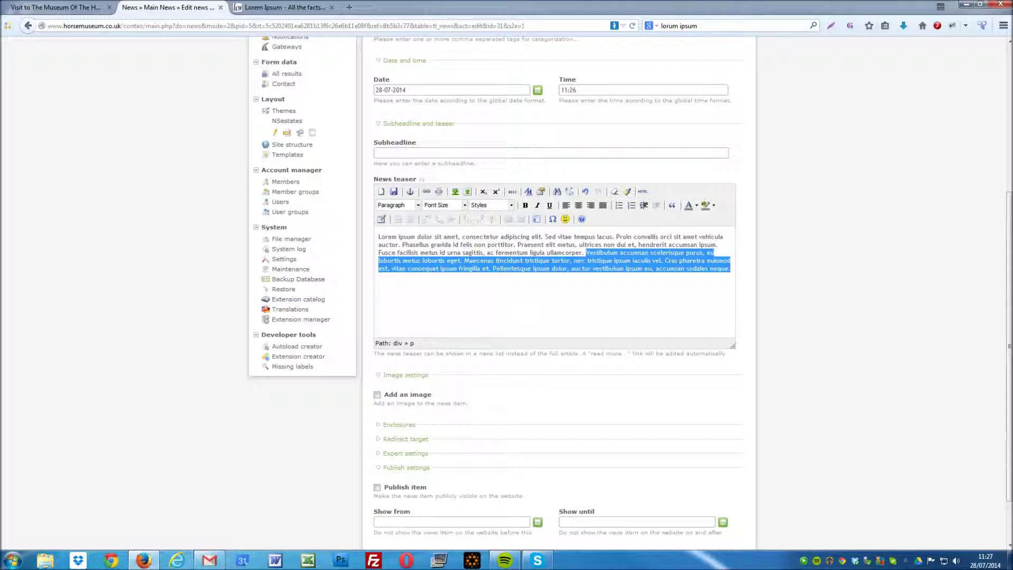
left_click(570, 258)
scroll(678, 208, "down", 2)
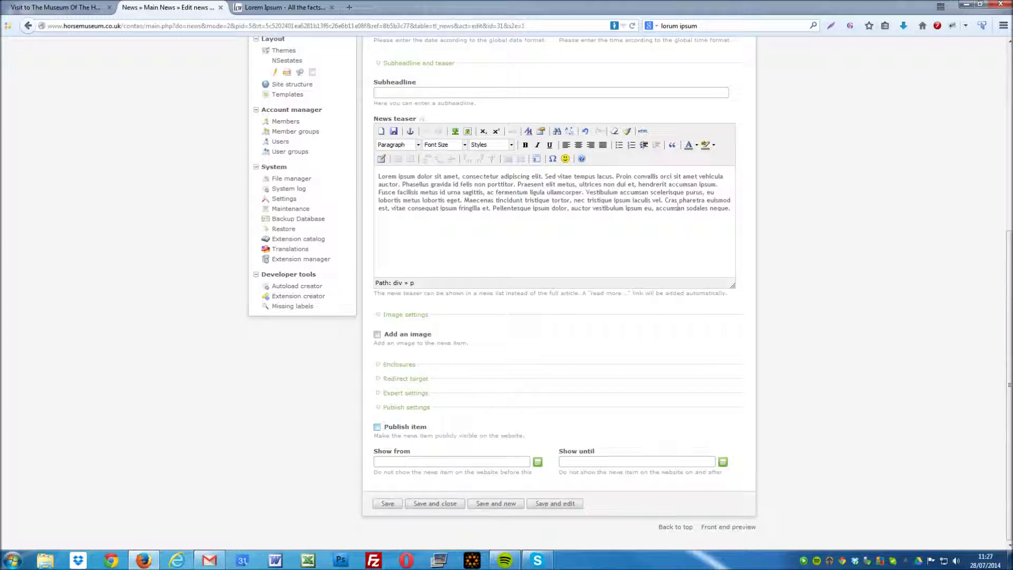
left_click(434, 503)
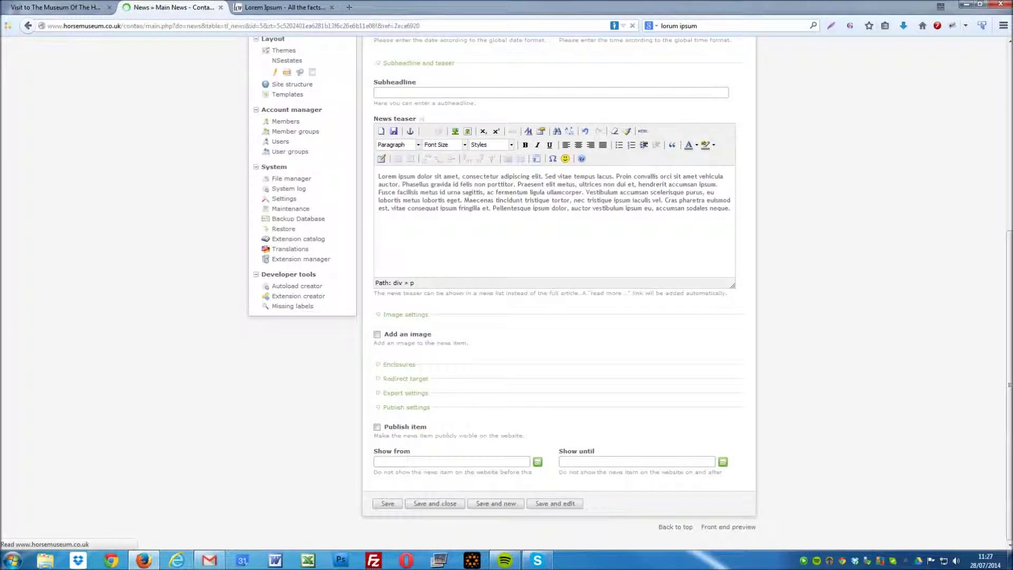
Check the Blog page of the museum website for listed articles, and return to the Contao back end.
key("ctrl+Tab")
key("ctrl+Tab")
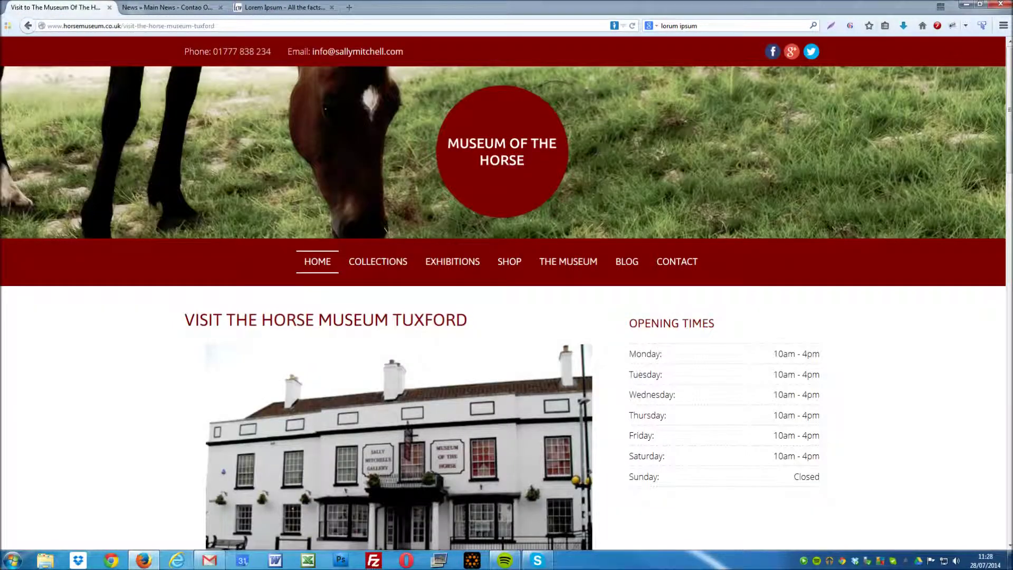
left_click(627, 261)
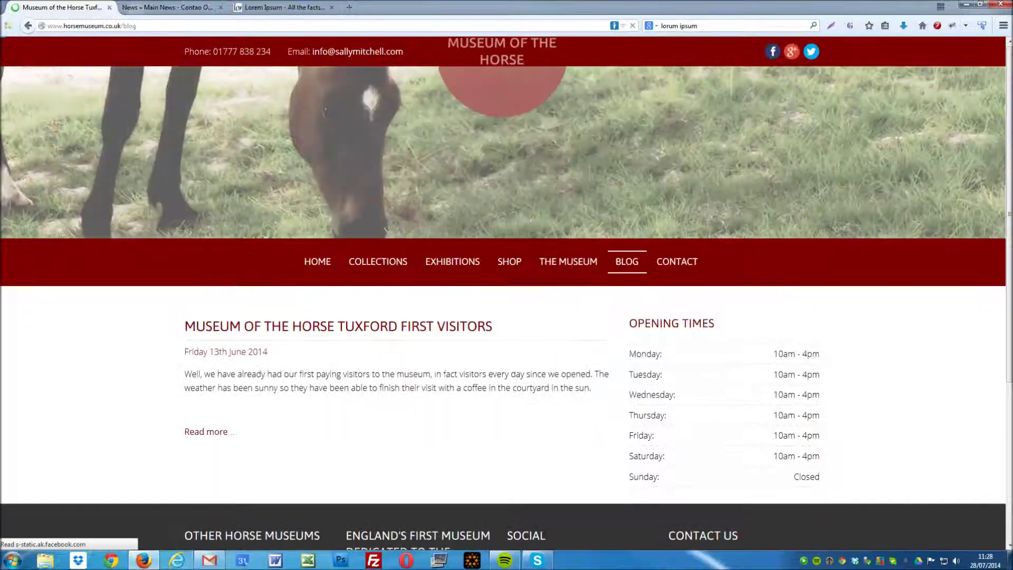
scroll(384, 320, "down", 2)
key("ctrl+Tab")
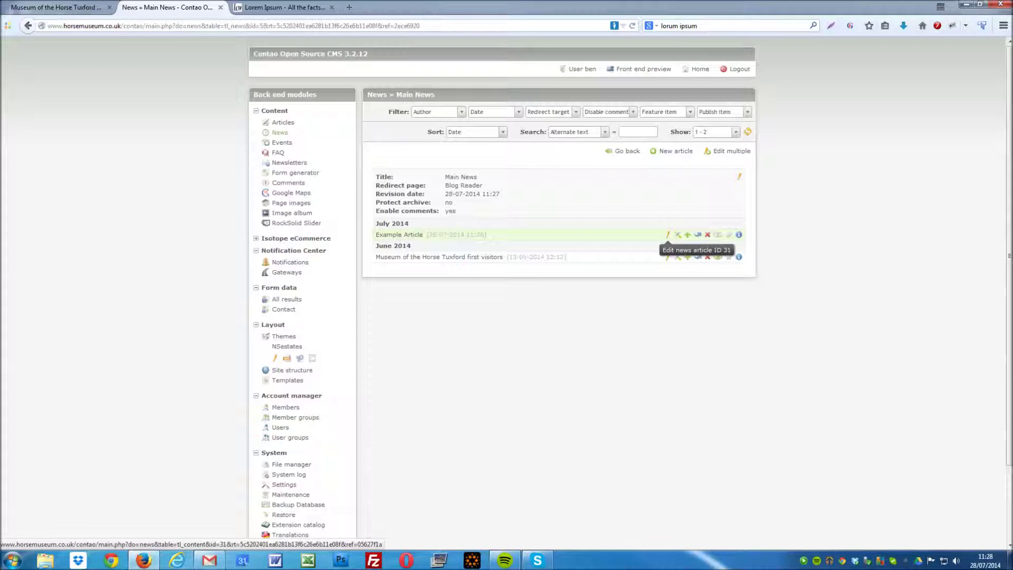
Open the Example Article's content and insert a new content element directly below the article header.
left_click(668, 234)
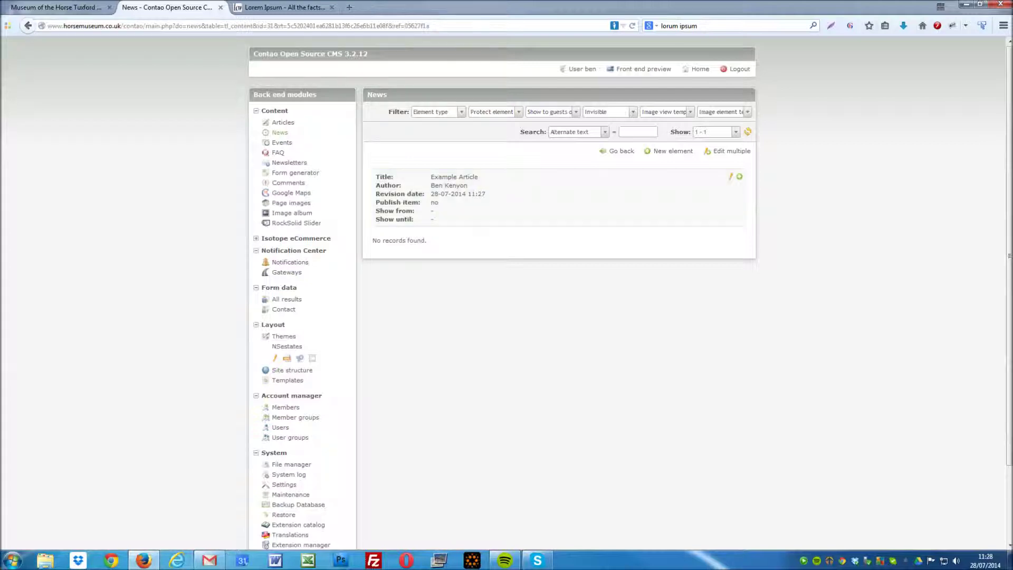
left_click(673, 152)
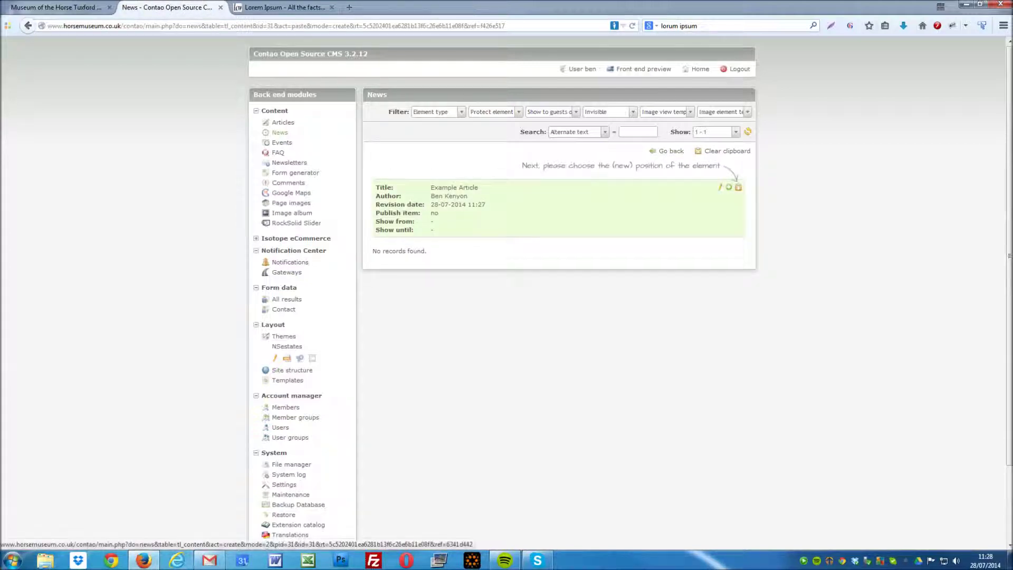
left_click(738, 188)
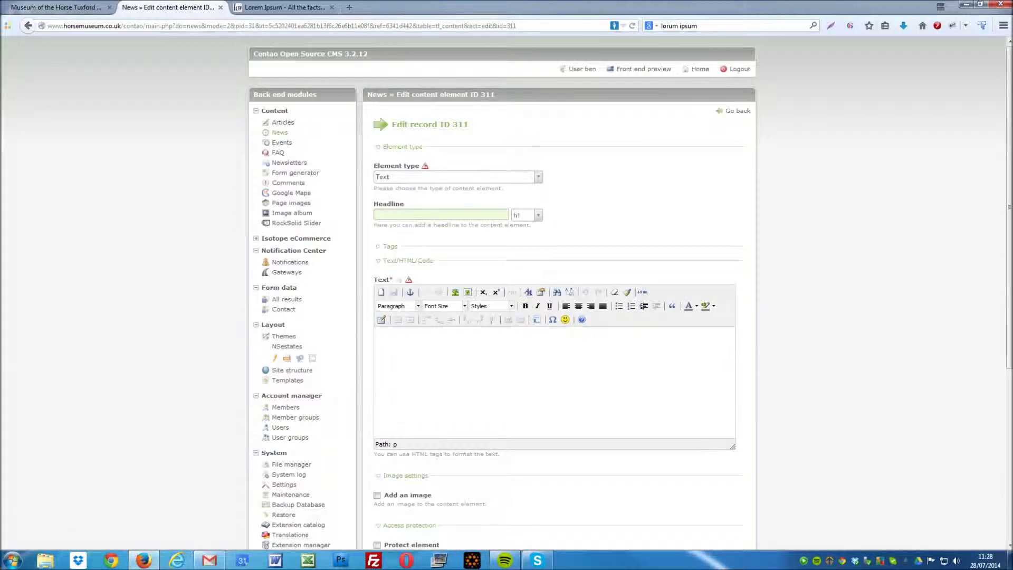
Paste the copied Lorem Ipsum into the element's text, leaving the headline empty, and delete the last two paragraphs.
left_click(454, 215)
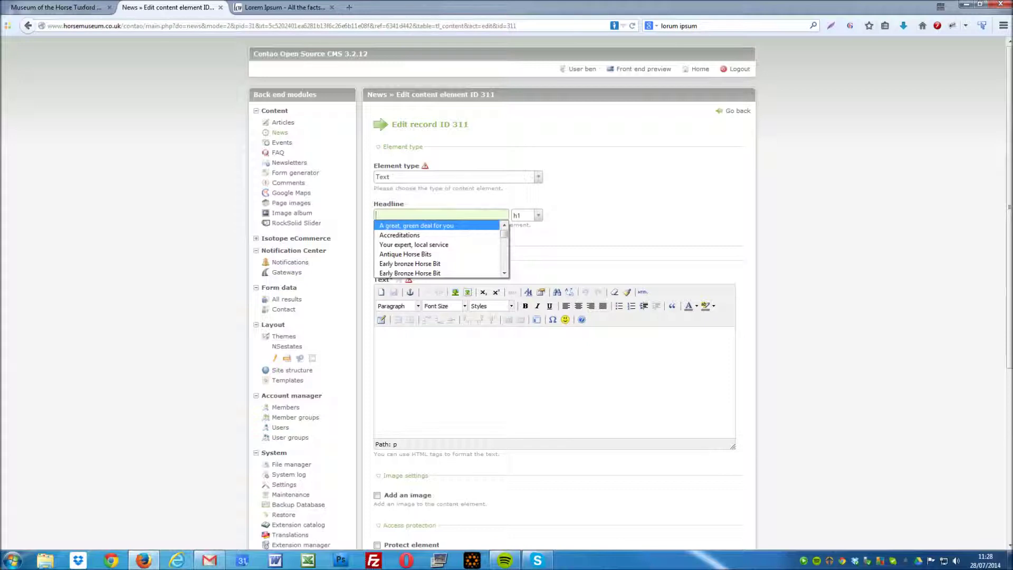
left_click(449, 359)
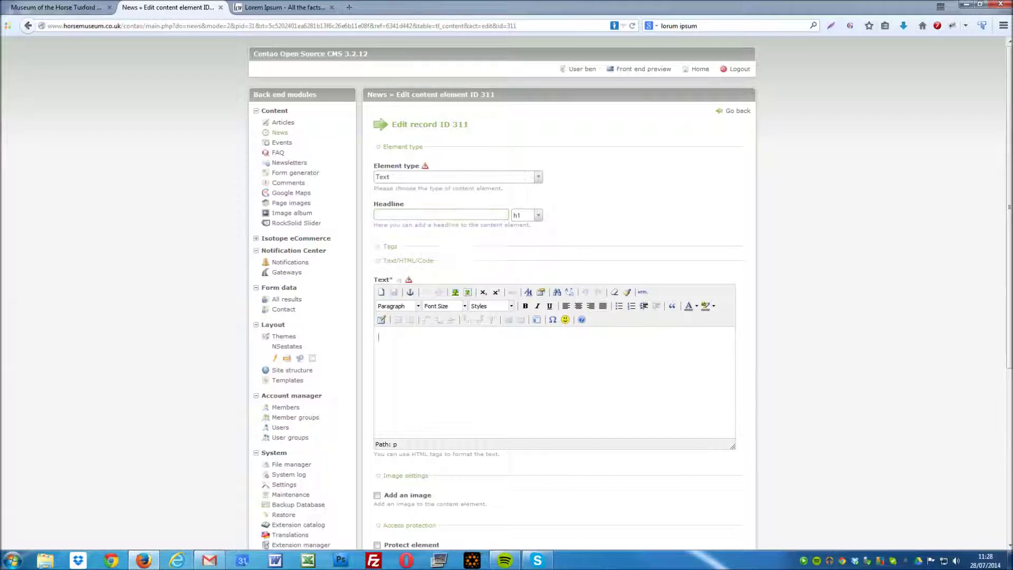
scroll(449, 359, "down", 2)
key("ctrl+v")
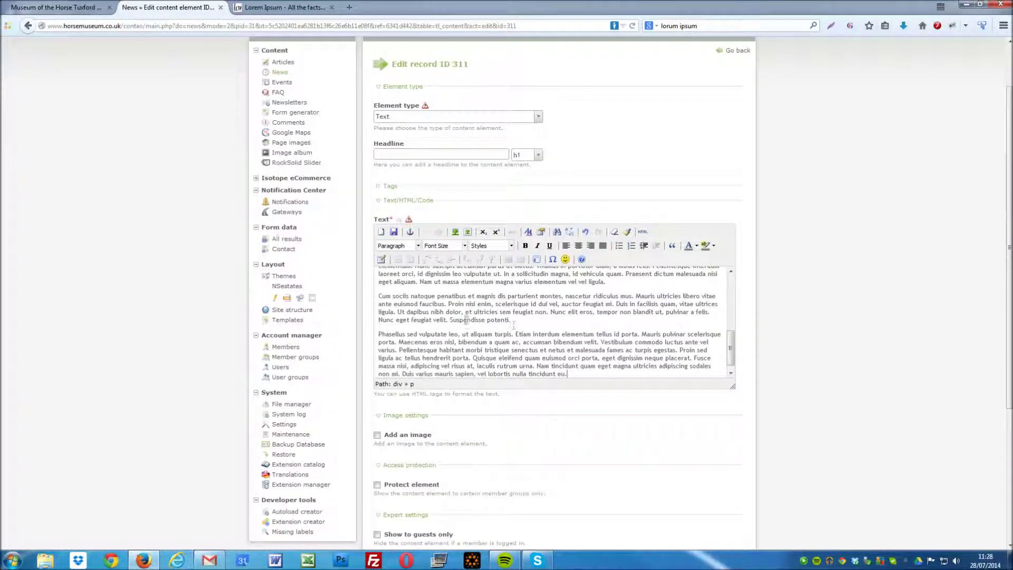
left_click_drag(379, 296, 568, 374)
key("Delete")
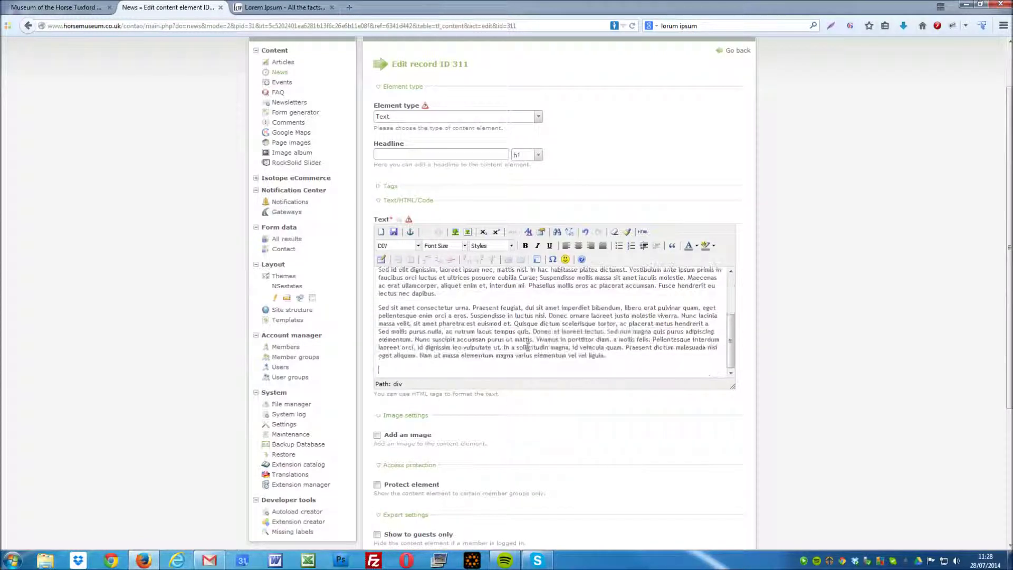
Save and close the text element, and return to the Main News article list.
scroll(527, 348, "down", 4)
left_click(388, 503)
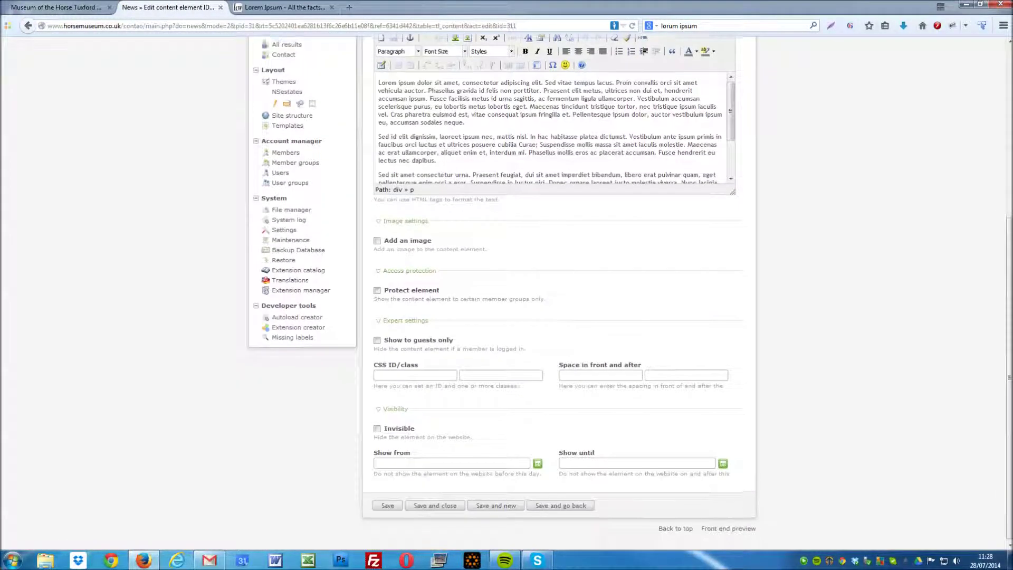
left_click(435, 504)
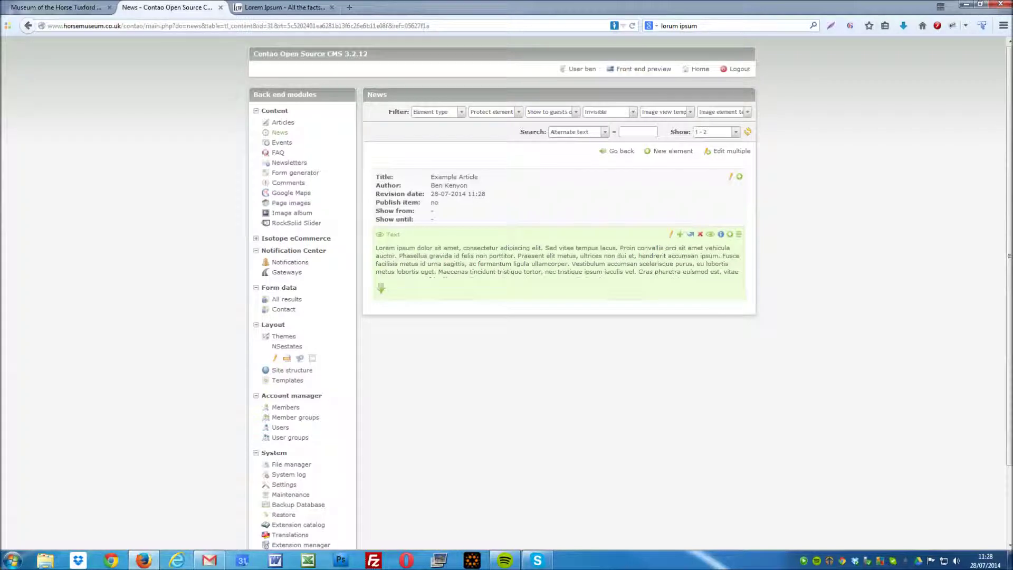
left_click(621, 151)
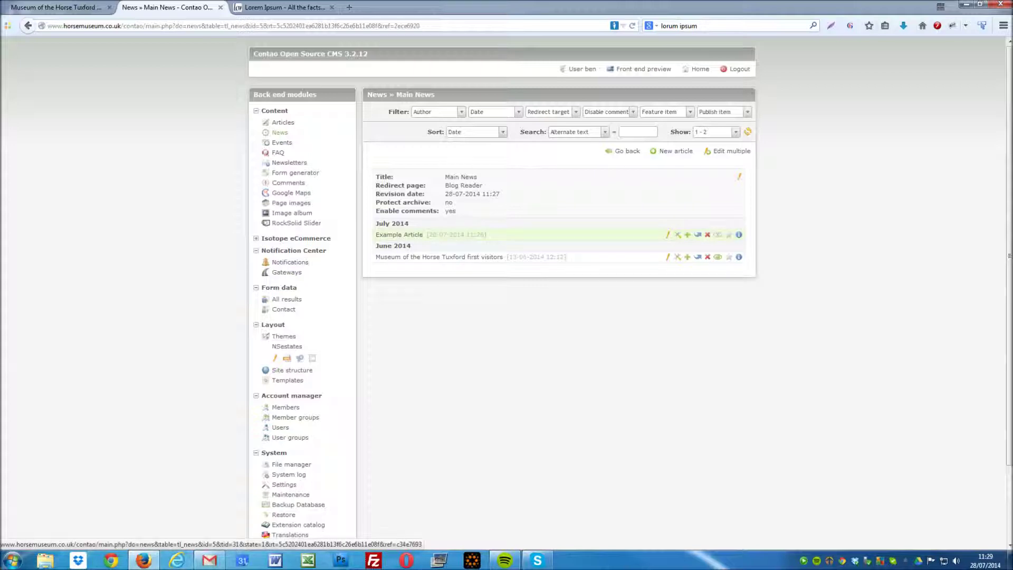
Publish the Example Article, reload the museum website's Blog page, and check the article's title, date and teaser there.
left_click(718, 234)
key("ctrl+shift+Tab")
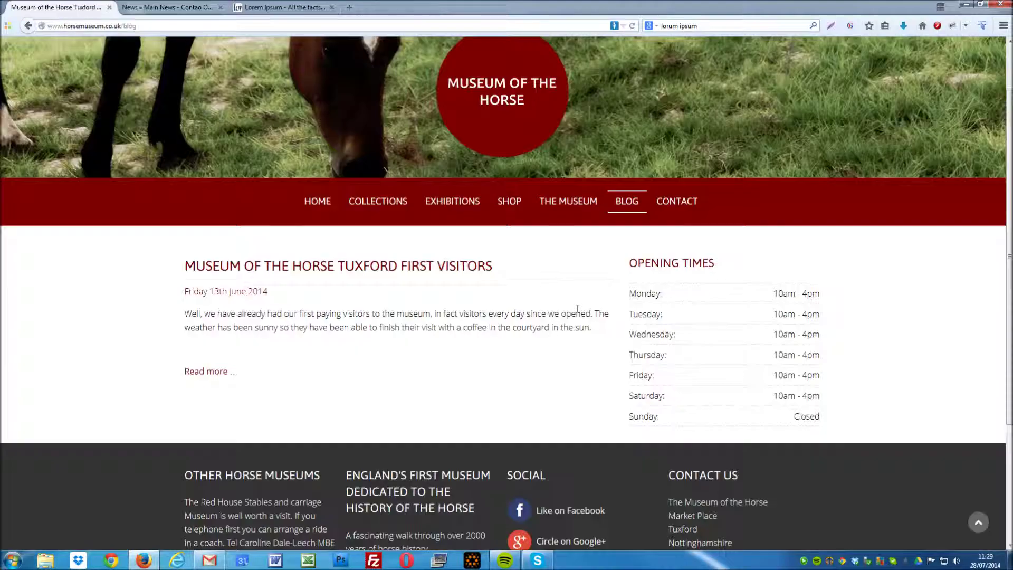
key("F5")
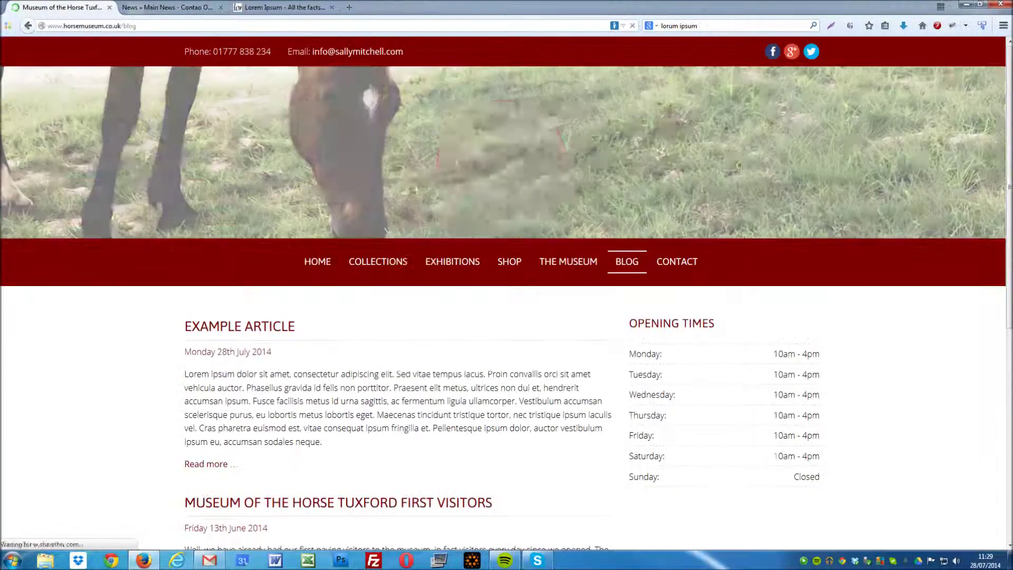
scroll(264, 275, "down", 4)
left_click_drag(184, 228, 290, 252)
left_click_drag(321, 321, 215, 250)
left_click(403, 278)
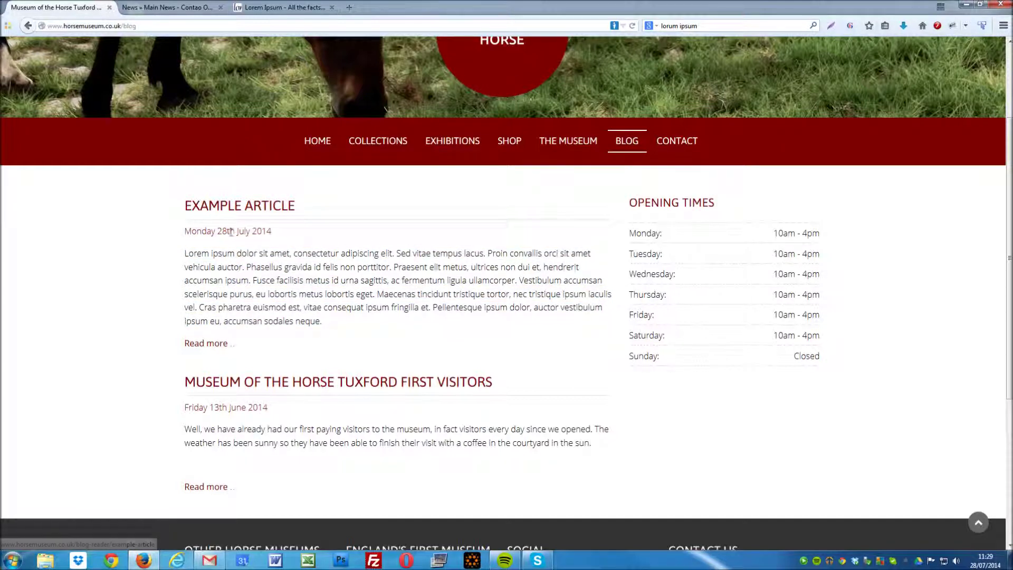
Open the full Example Article from its teaser and examine the title, date, sharing links and body text.
left_click(207, 343)
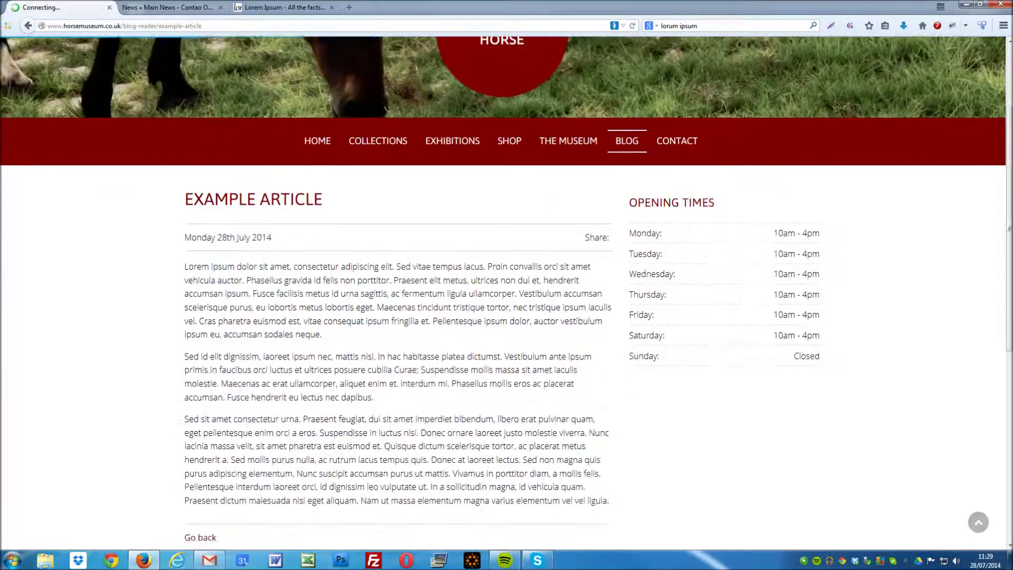
left_click_drag(185, 199, 322, 199)
left_click_drag(184, 199, 272, 237)
left_click(315, 298)
scroll(315, 299, "down", 2)
left_click_drag(184, 77, 607, 383)
left_click(607, 383)
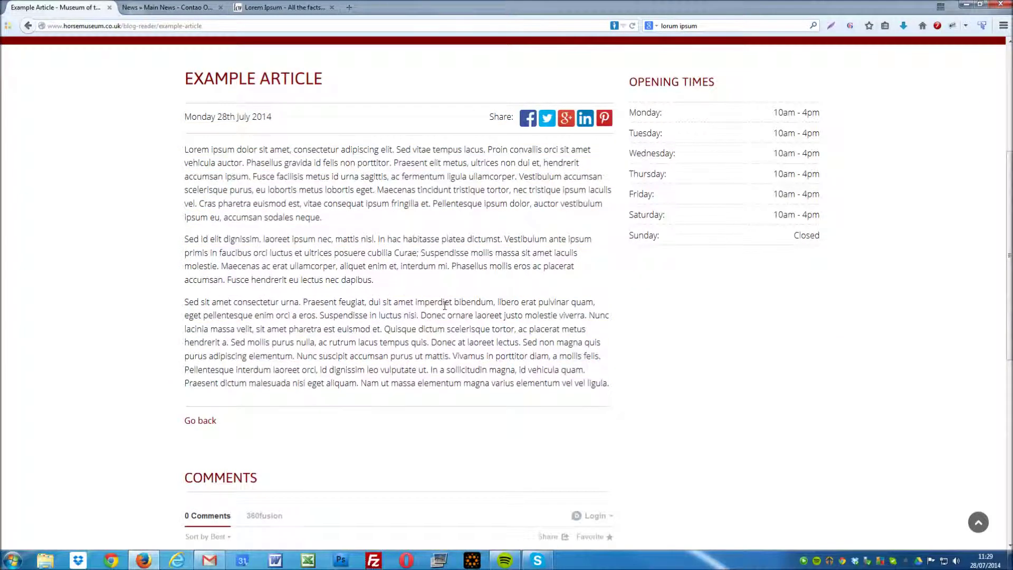
scroll(445, 305, "up", 1)
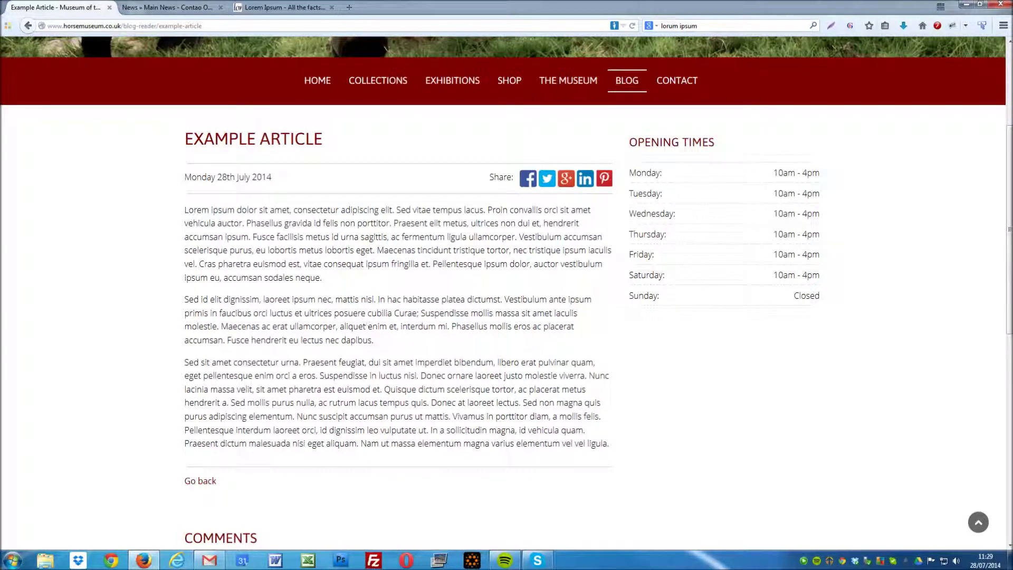
Return to the Contao back end, open the Example Article's content, and insert a new element after the text element.
left_click(166, 7)
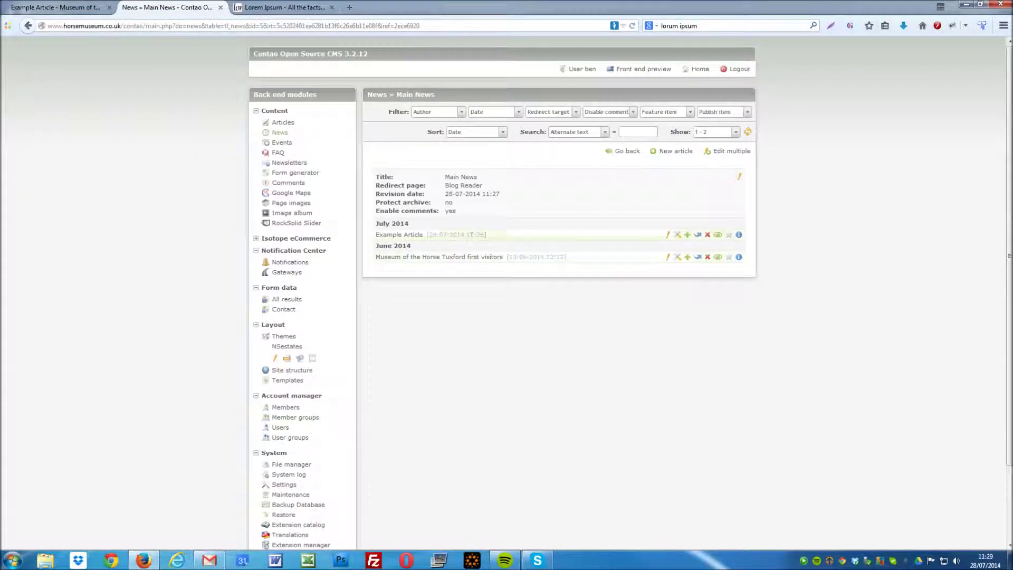
left_click(668, 235)
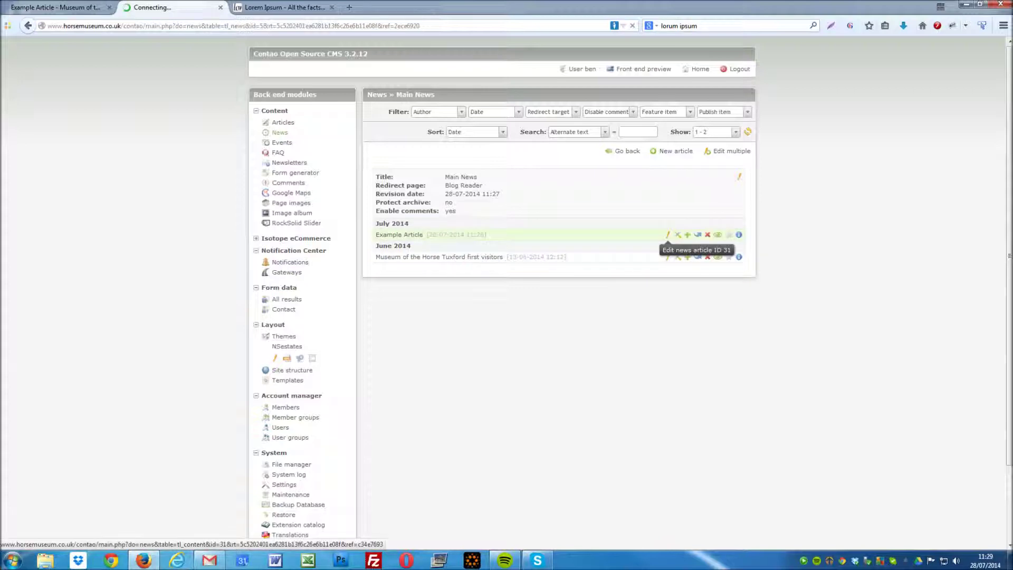
left_click(673, 151)
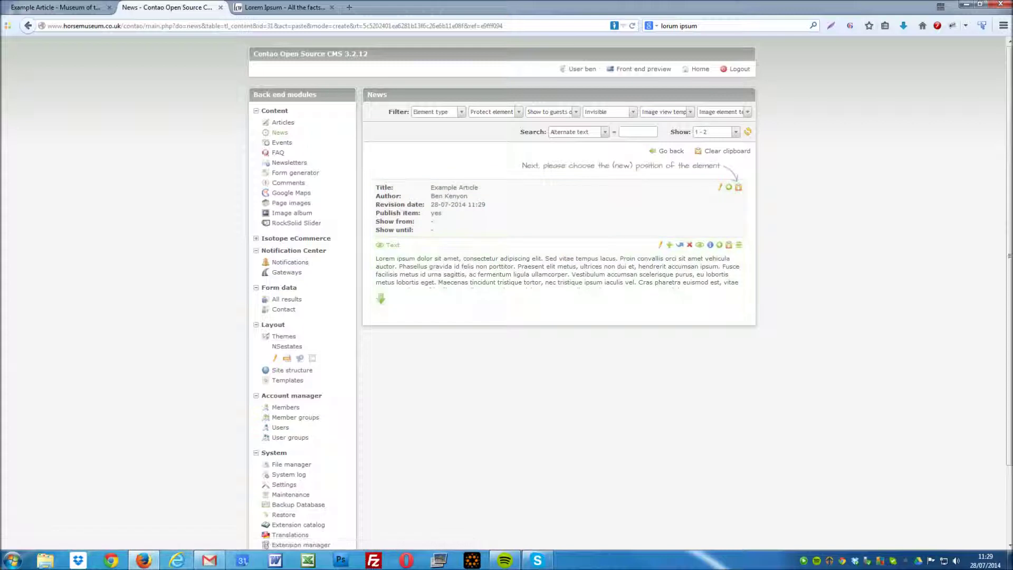
left_click(728, 244)
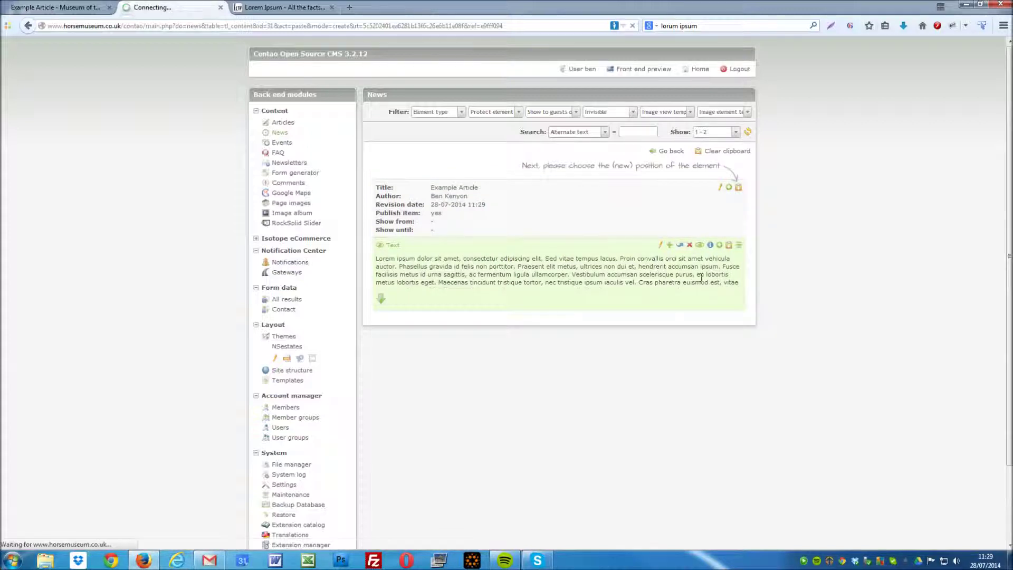
Change the new content element's type from Text to Gallery.
scroll(628, 293, "down", 4)
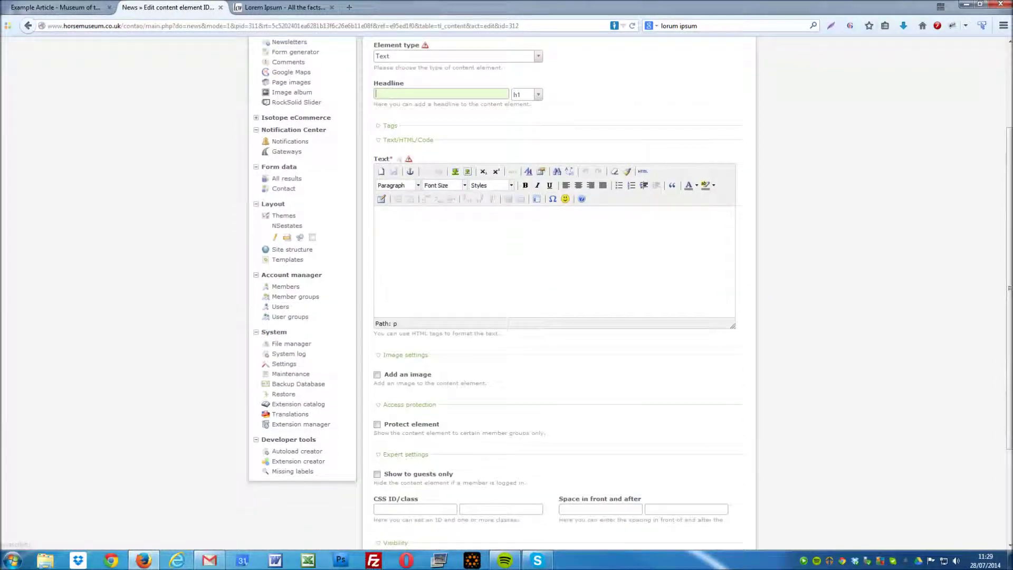
left_click(454, 56)
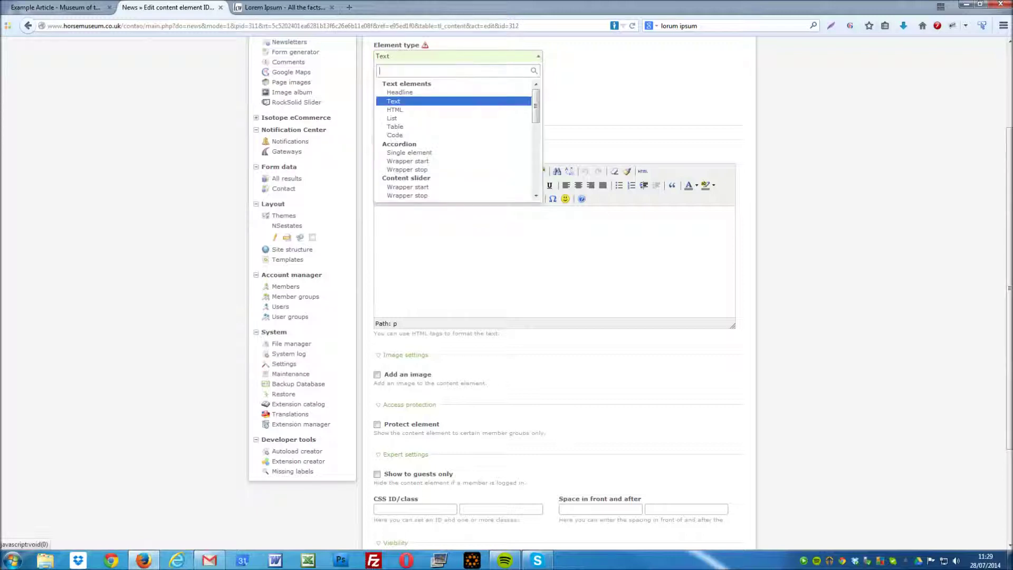
key("Down")
key("Down")
key("Down")
key("Down")
key("Down")
key("Down")
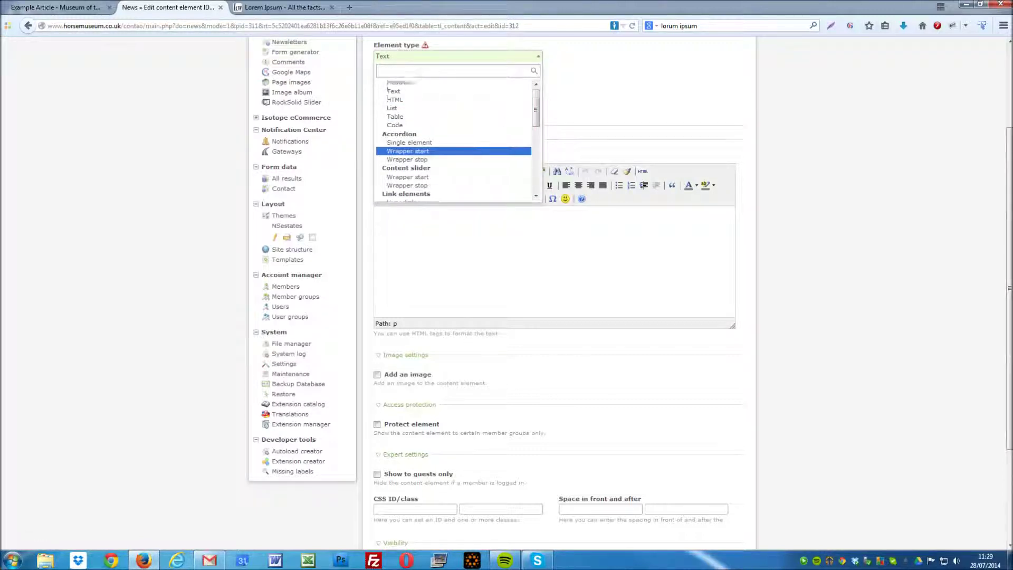
key("Down")
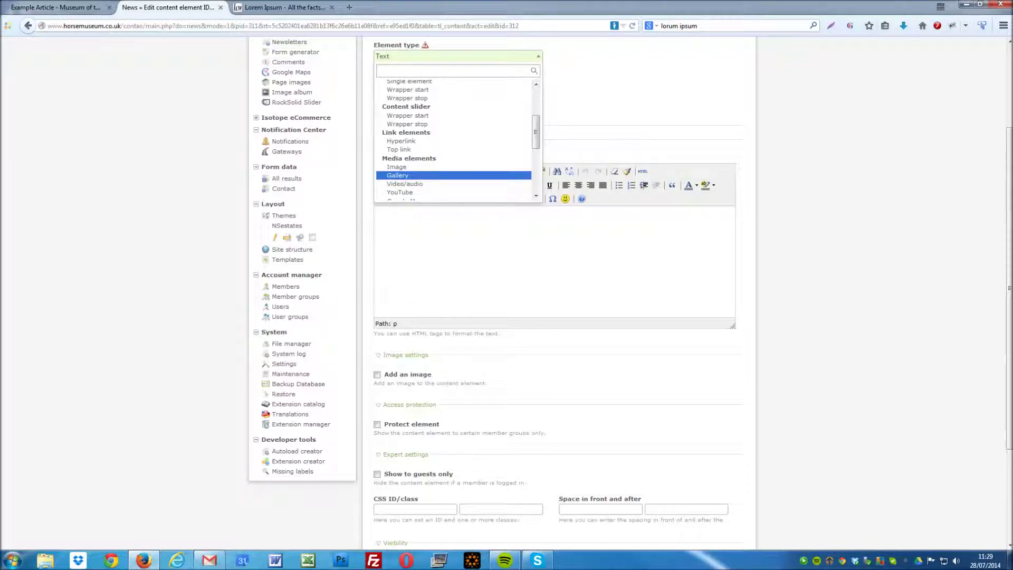
key("Return")
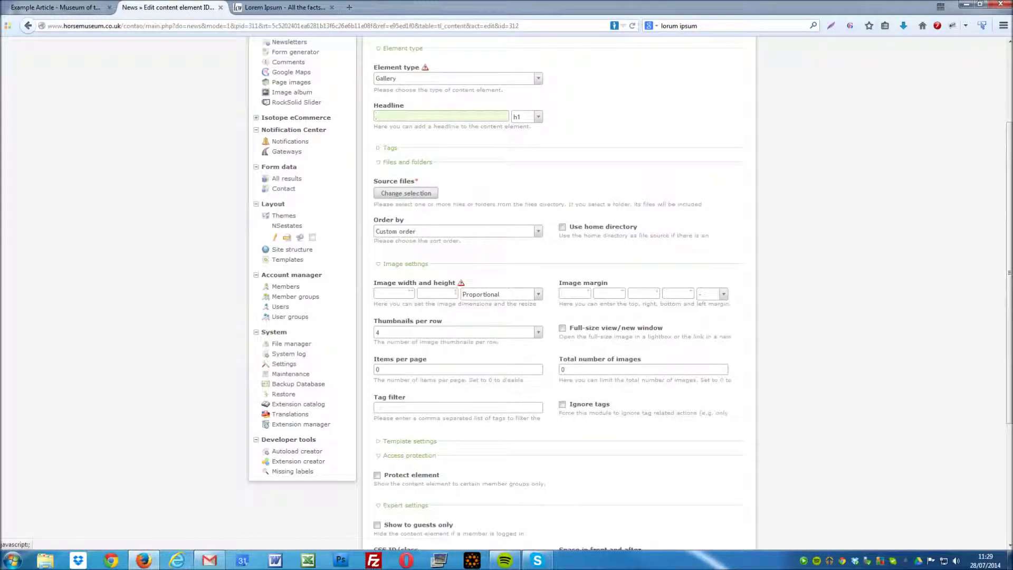
Open the file selection for the gallery's source files.
left_click(406, 193)
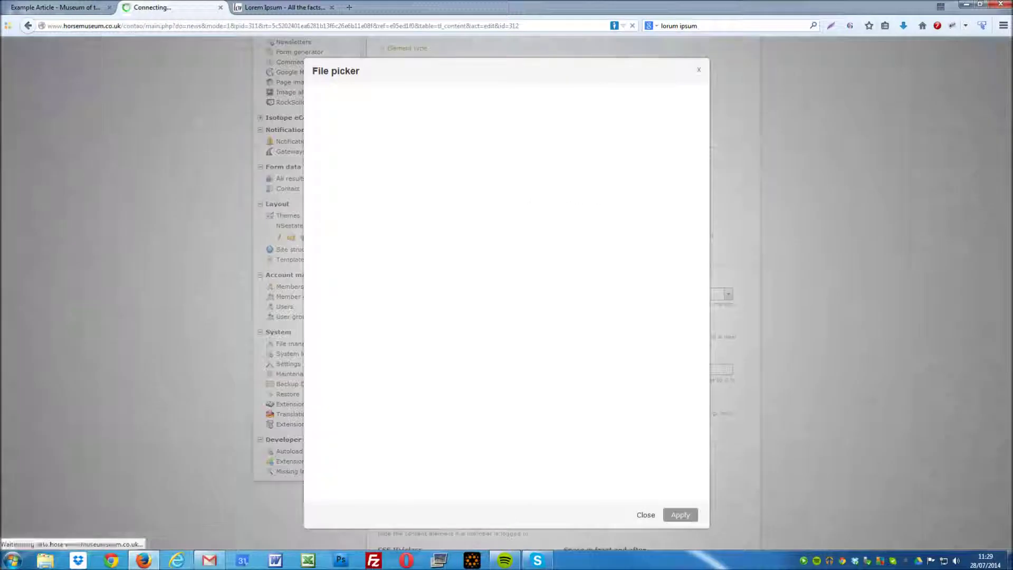